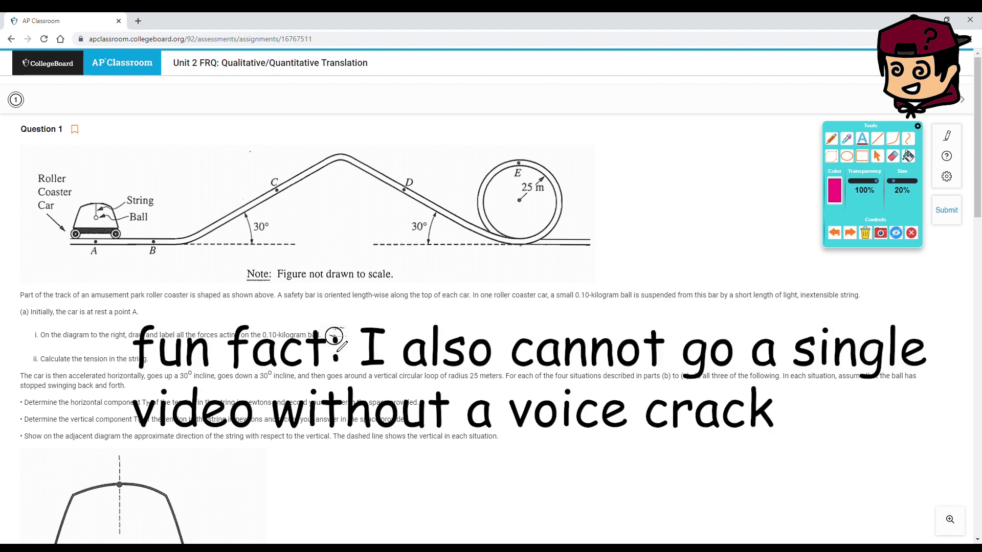
# Draw pink arrows on the ball, T upward and Fg downward, and tick part (a) i.
pyautogui.moveTo(335, 338)
pyautogui.mouseDown()
pyautogui.moveTo(346, 329)
pyautogui.moveTo(337, 374)
pyautogui.moveTo(358, 352)
pyautogui.moveTo(350, 360)
pyautogui.moveTo(369, 366)
pyautogui.moveTo(362, 378)
pyautogui.mouseUp()
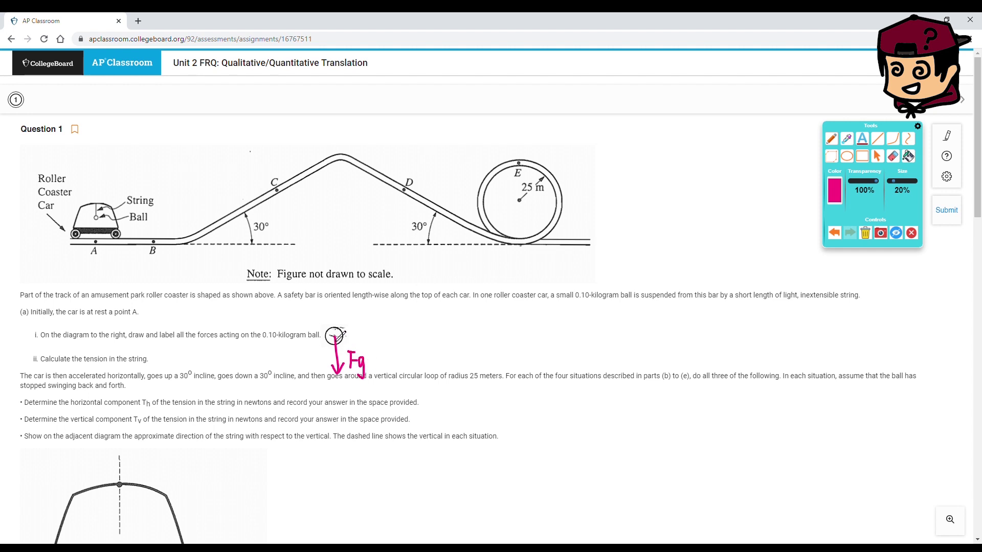
pyautogui.moveTo(335, 337)
pyautogui.mouseDown()
pyautogui.moveTo(330, 295)
pyautogui.moveTo(322, 308)
pyautogui.moveTo(353, 306)
pyautogui.mouseUp()
pyautogui.moveTo(350, 307); pyautogui.dragTo(350, 320)
pyautogui.moveTo(31, 333); pyautogui.dragTo(51, 318)
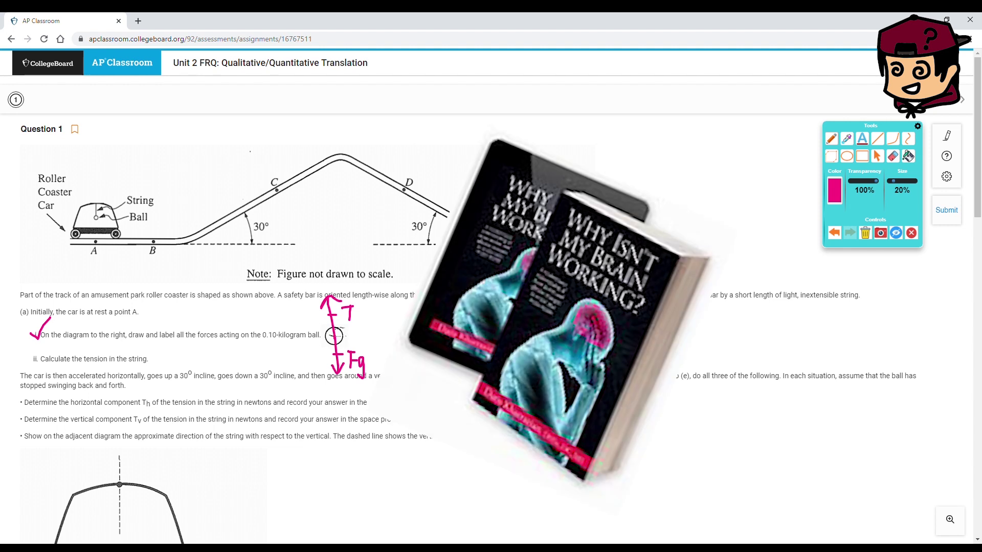
# Handwrite T = mg = 1 N right of the ball and tick part (a) ii.
pyautogui.moveTo(416, 323); pyautogui.dragTo(431, 322)
pyautogui.moveTo(424, 322)
pyautogui.mouseDown()
pyautogui.moveTo(423, 339)
pyautogui.moveTo(446, 328)
pyautogui.mouseUp()
pyautogui.moveTo(436, 334)
pyautogui.mouseDown()
pyautogui.moveTo(469, 323)
pyautogui.moveTo(488, 346)
pyautogui.moveTo(477, 343)
pyautogui.mouseUp()
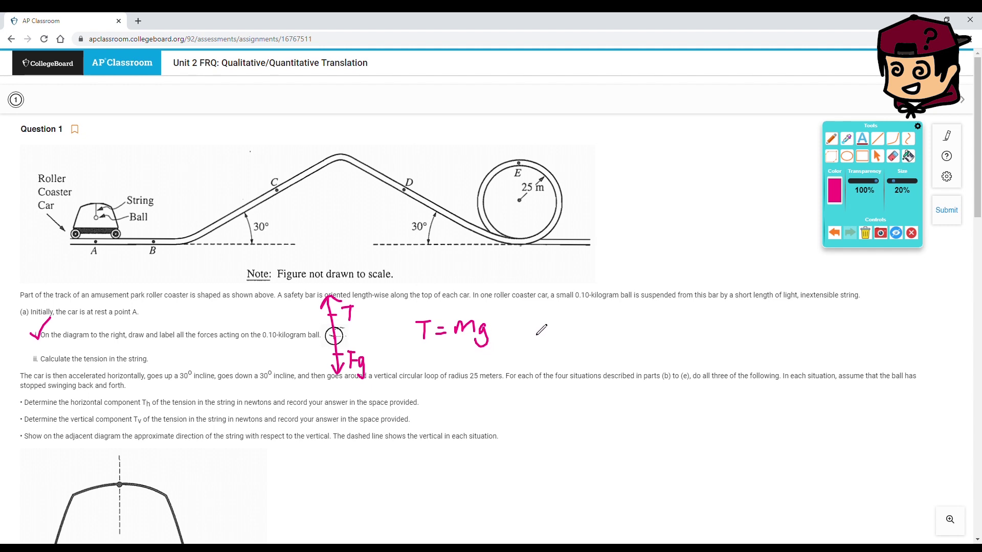
pyautogui.moveTo(526, 329)
pyautogui.mouseDown()
pyautogui.moveTo(556, 326)
pyautogui.moveTo(563, 342)
pyautogui.moveTo(588, 343)
pyautogui.moveTo(591, 326)
pyautogui.mouseUp()
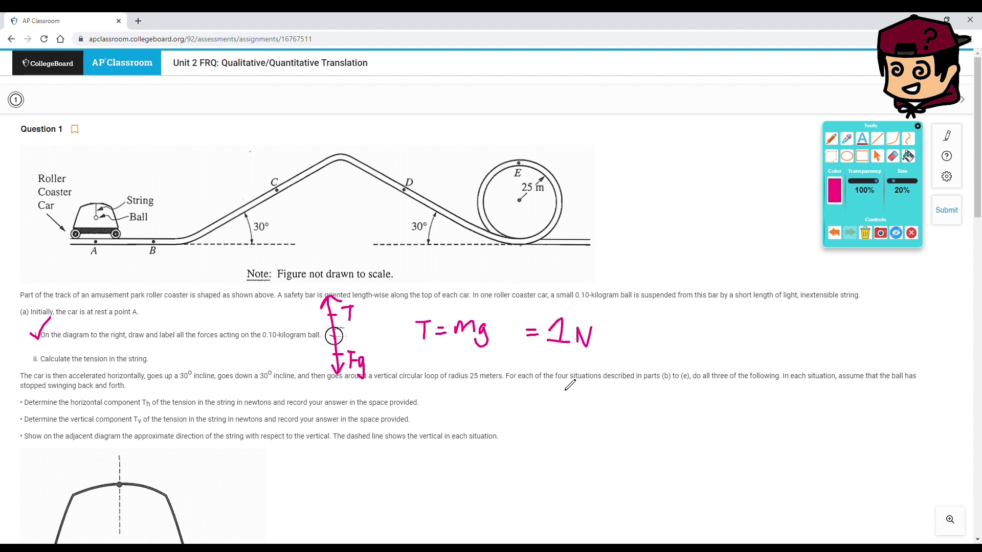
pyautogui.moveTo(29, 357)
pyautogui.mouseDown()
pyautogui.moveTo(37, 361)
pyautogui.moveTo(55, 339)
pyautogui.mouseUp()
# Underline 'horizontal component Th' and 'vertical component Tv' in the part (a) prompt in pink.
pyautogui.moveTo(71, 408); pyautogui.dragTo(153, 408)
pyautogui.moveTo(67, 424); pyautogui.dragTo(142, 429)
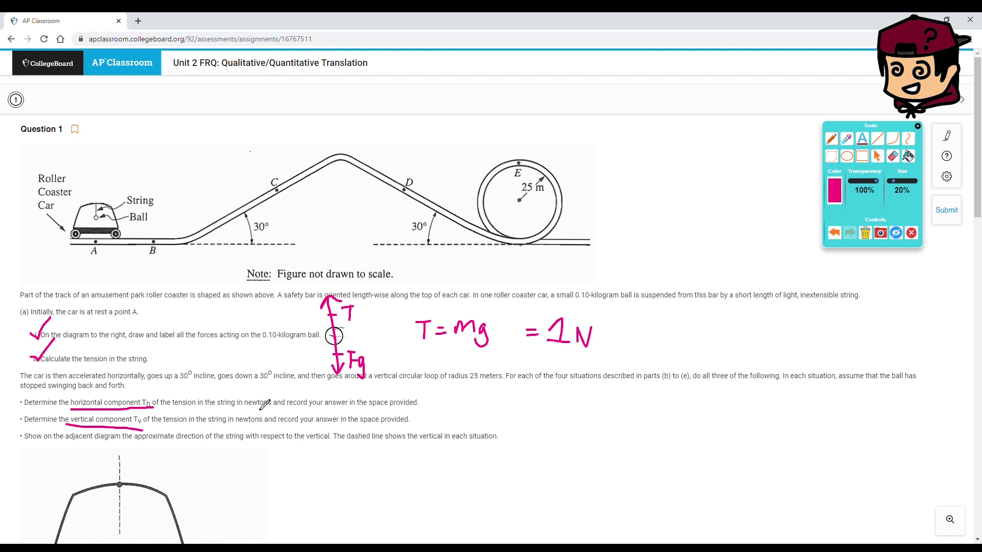
pyautogui.scroll(-3, 344, 396)
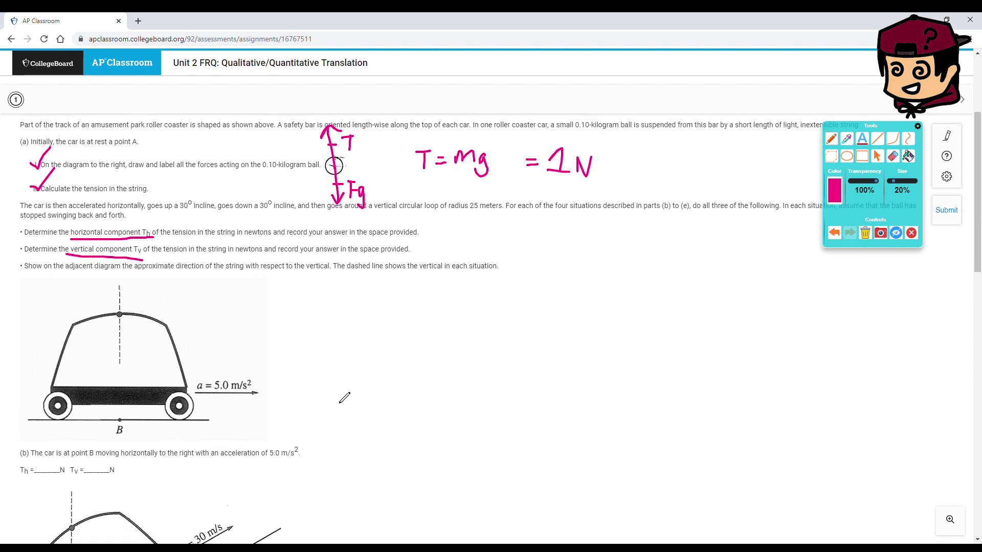
# Clear all pink annotations, then sketch the string tilted back with its ball in the part (b) car.
pyautogui.click(865, 233)
pyautogui.scroll(-1, 193, 170)
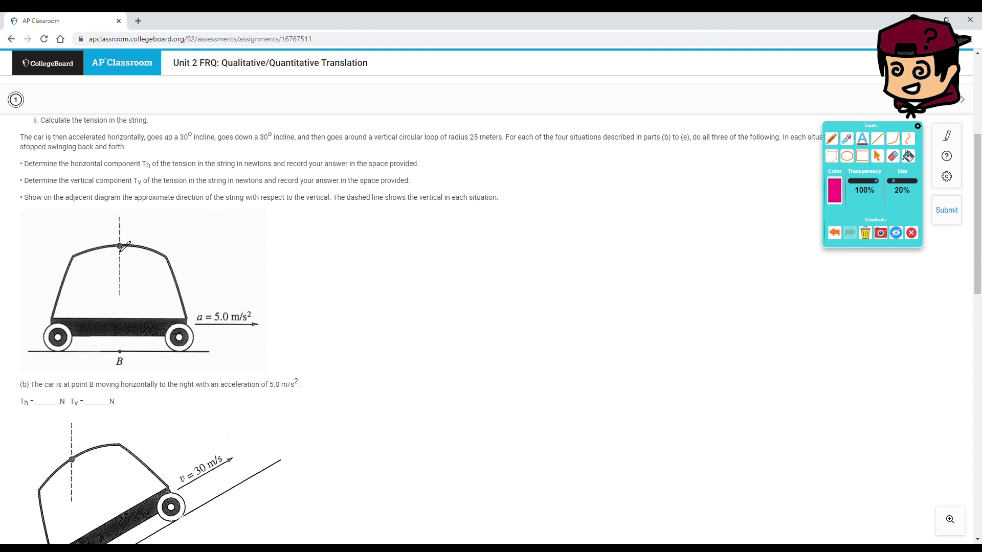
pyautogui.moveTo(121, 246)
pyautogui.mouseDown()
pyautogui.moveTo(100, 284)
pyautogui.moveTo(108, 272)
pyautogui.mouseUp()
# Sketch the ball's T, TH and Fg arrows right of the car and write 1 in part (b)'s Tv blank.
pyautogui.moveTo(423, 299)
pyautogui.mouseDown()
pyautogui.moveTo(423, 333)
pyautogui.moveTo(433, 326)
pyautogui.moveTo(421, 355)
pyautogui.moveTo(433, 340)
pyautogui.moveTo(437, 356)
pyautogui.moveTo(425, 361)
pyautogui.moveTo(413, 257)
pyautogui.moveTo(445, 266)
pyautogui.moveTo(438, 280)
pyautogui.moveTo(478, 252)
pyautogui.moveTo(467, 281)
pyautogui.mouseUp()
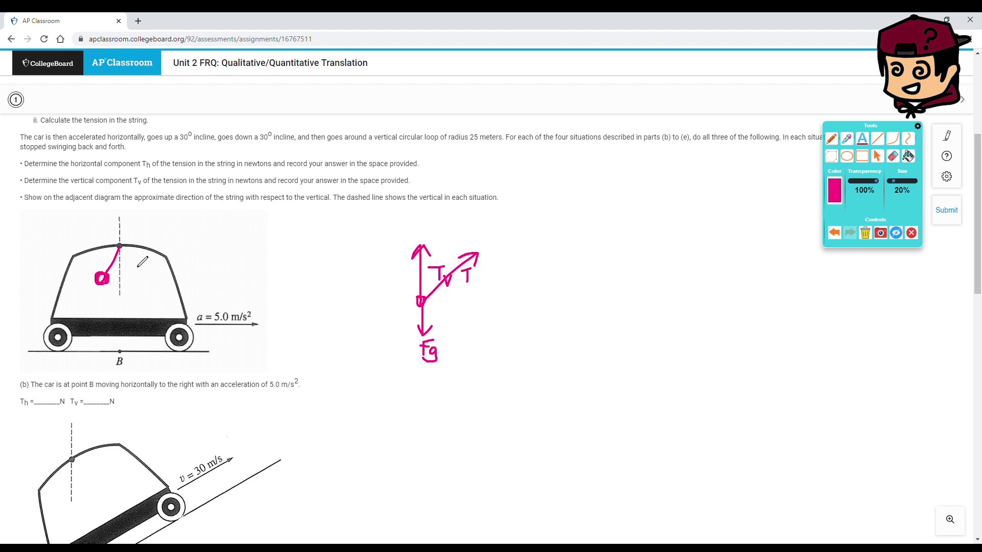
pyautogui.moveTo(422, 301)
pyautogui.mouseDown()
pyautogui.moveTo(466, 298)
pyautogui.moveTo(460, 306)
pyautogui.moveTo(485, 293)
pyautogui.moveTo(482, 310)
pyautogui.mouseUp()
pyautogui.moveTo(489, 304); pyautogui.dragTo(500, 321)
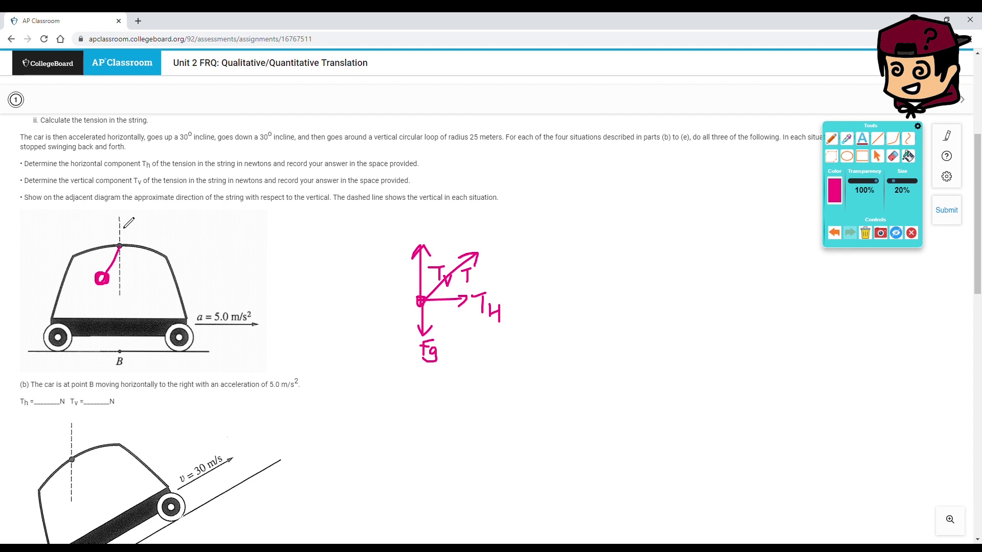
pyautogui.moveTo(414, 274); pyautogui.dragTo(424, 274)
pyautogui.moveTo(418, 318); pyautogui.dragTo(425, 317)
pyautogui.moveTo(91, 397)
pyautogui.mouseDown()
pyautogui.moveTo(101, 394)
pyautogui.moveTo(96, 411)
pyautogui.mouseUp()
pyautogui.scroll(3, 22, 220)
# Write 'Th = ma =' beside the force sketch and enter 0.5 in part (b)'s Th blank.
pyautogui.scroll(-1, 374, 243)
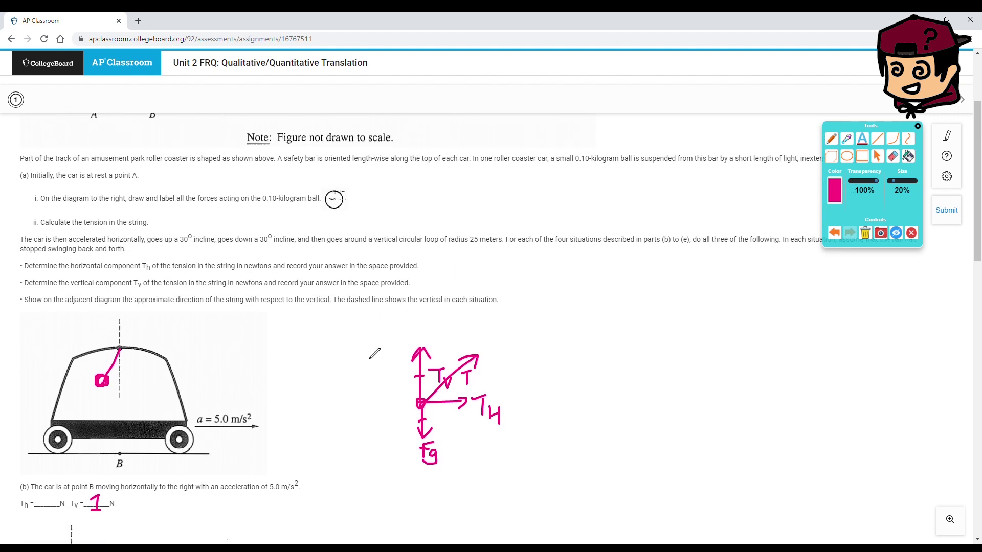
pyautogui.scroll(-1, 375, 353)
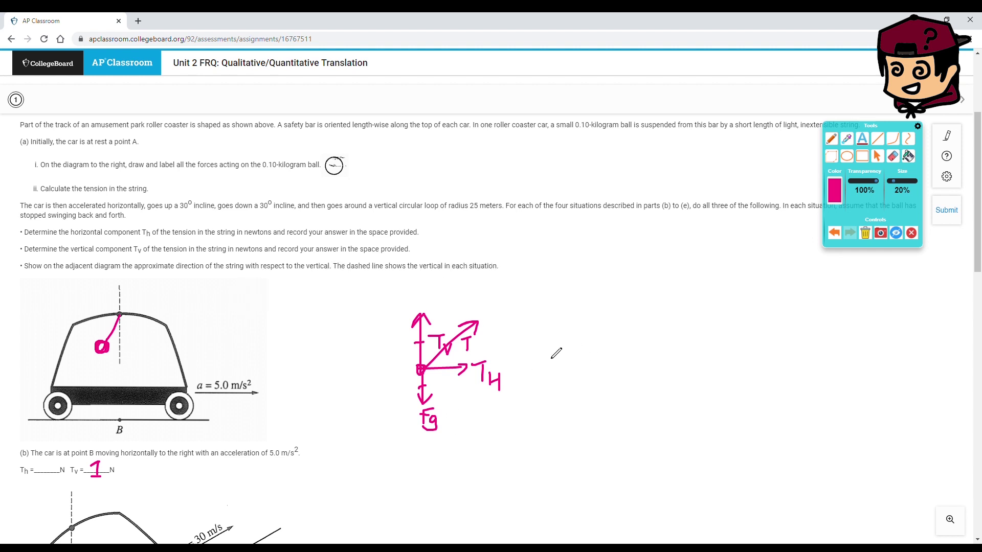
pyautogui.moveTo(495, 410)
pyautogui.mouseDown()
pyautogui.moveTo(513, 407)
pyautogui.moveTo(506, 425)
pyautogui.moveTo(516, 425)
pyautogui.moveTo(557, 404)
pyautogui.moveTo(596, 407)
pyautogui.mouseUp()
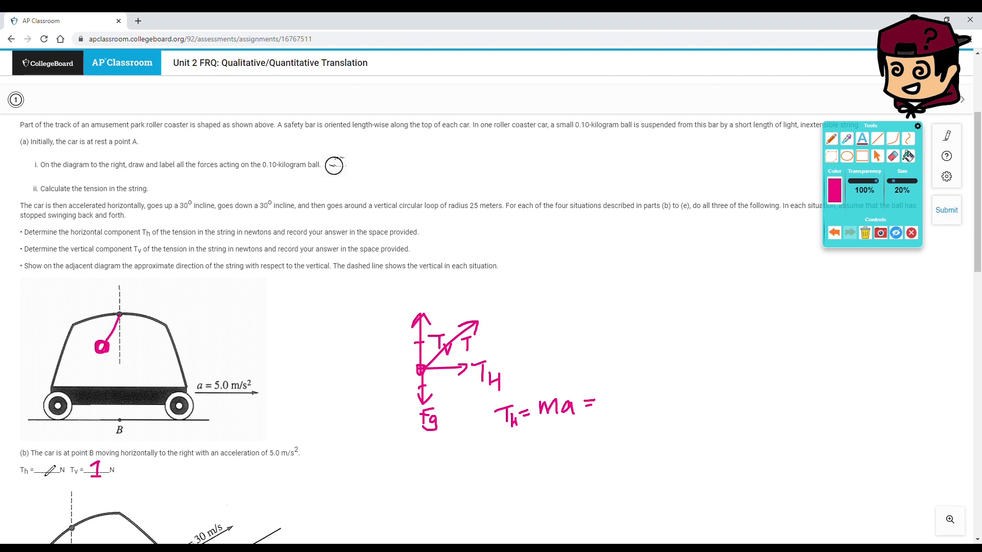
pyautogui.moveTo(42, 465)
pyautogui.mouseDown()
pyautogui.moveTo(37, 473)
pyautogui.moveTo(60, 470)
pyautogui.moveTo(54, 477)
pyautogui.mouseUp()
pyautogui.moveTo(54, 460); pyautogui.dragTo(63, 458)
pyautogui.scroll(-5, 567, 439)
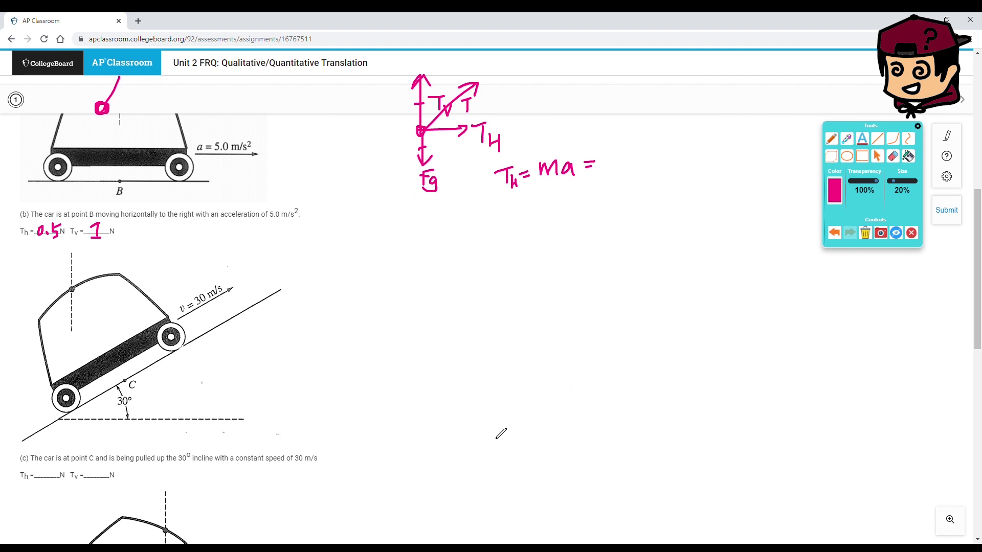
pyautogui.scroll(-1, 22, 332)
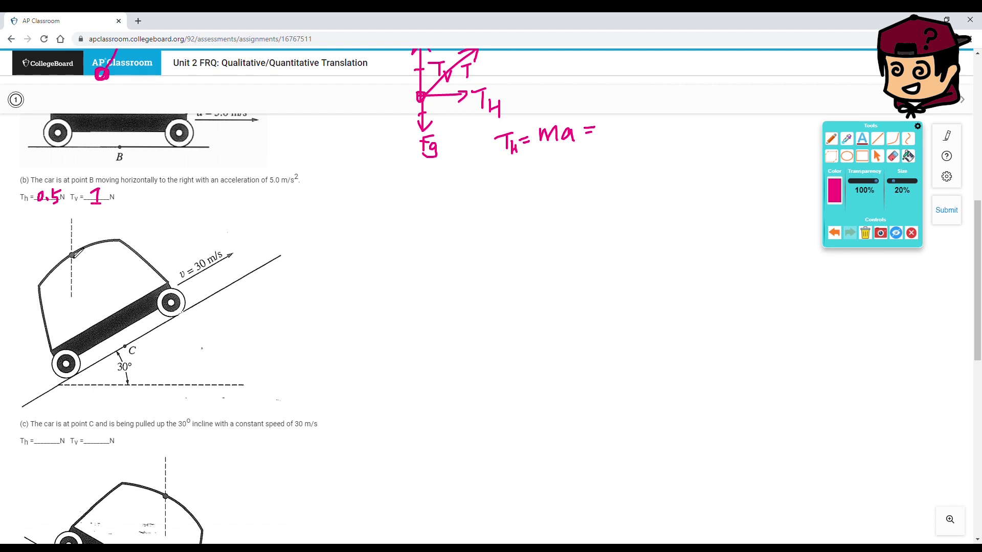
# Draw the string hanging straight down with its ball in the part (c) car.
pyautogui.moveTo(72, 254)
pyautogui.mouseDown()
pyautogui.moveTo(66, 296)
pyautogui.moveTo(74, 291)
pyautogui.mouseUp()
pyautogui.scroll(9, 275, 284)
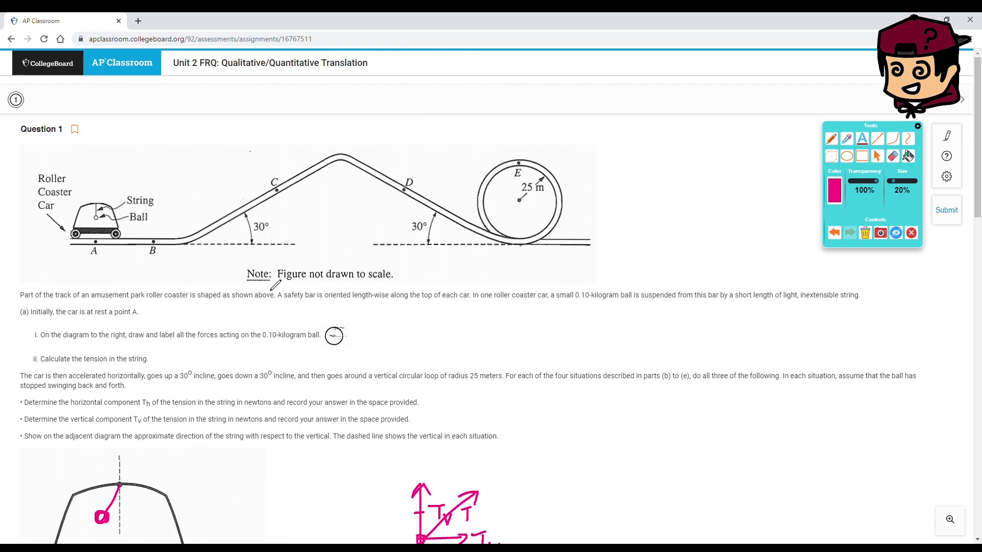
pyautogui.scroll(-4, 304, 294)
pyautogui.scroll(-5, 305, 291)
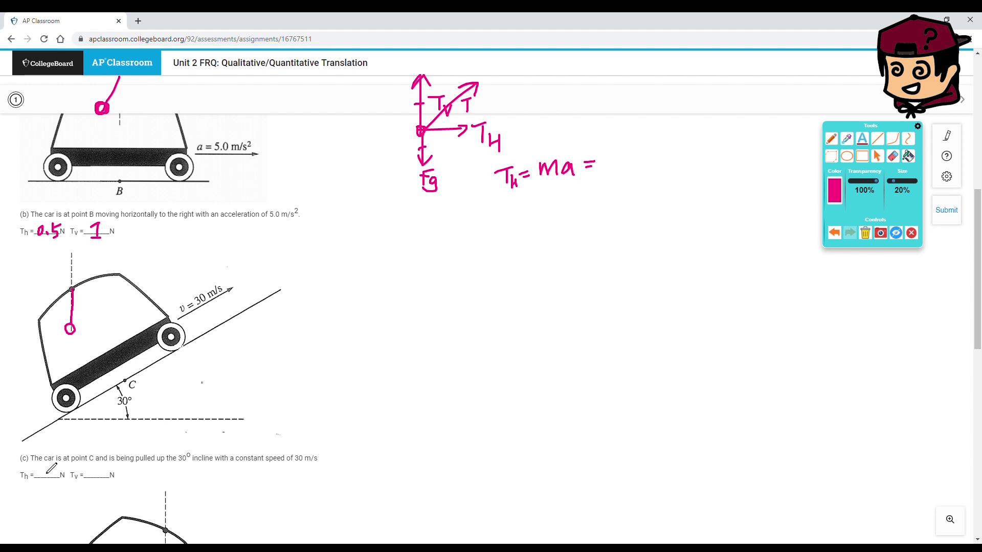
# Enter 0 as part (c)'s Th answer and 1 as its Tv answer.
pyautogui.moveTo(54, 463)
pyautogui.mouseDown()
pyautogui.moveTo(46, 473)
pyautogui.moveTo(57, 465)
pyautogui.mouseUp()
pyautogui.scroll(8, 165, 385)
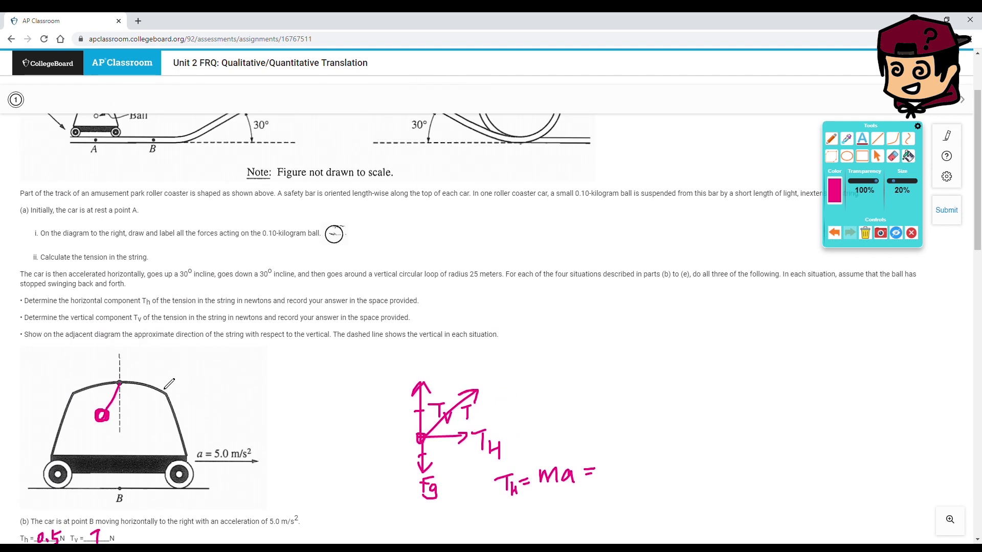
pyautogui.scroll(-10, 54, 410)
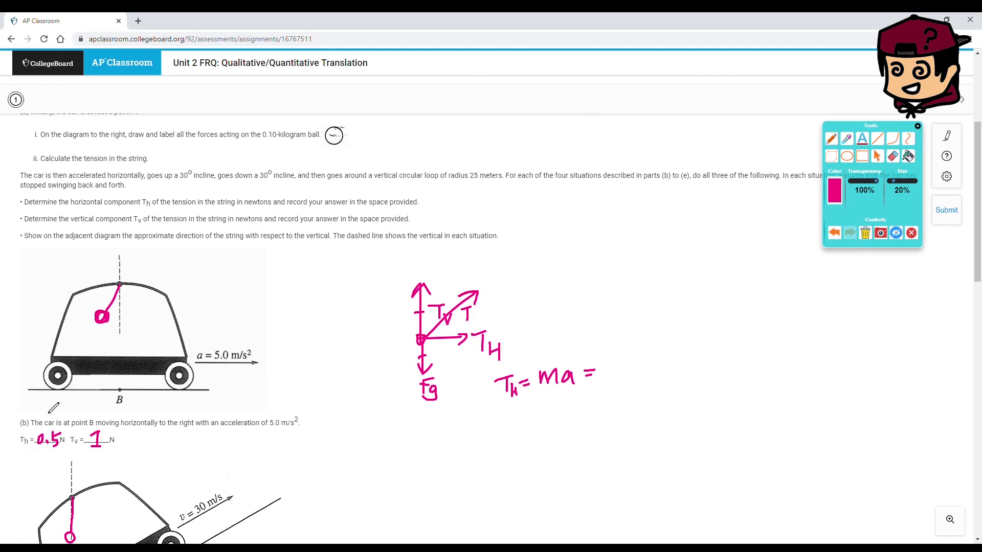
pyautogui.moveTo(91, 398); pyautogui.dragTo(106, 411)
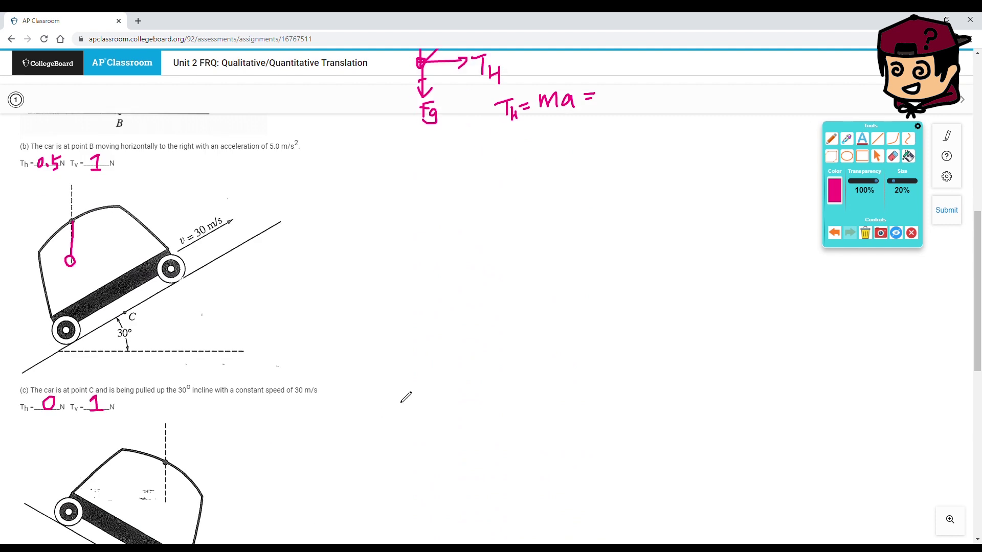
pyautogui.scroll(-1, 307, 345)
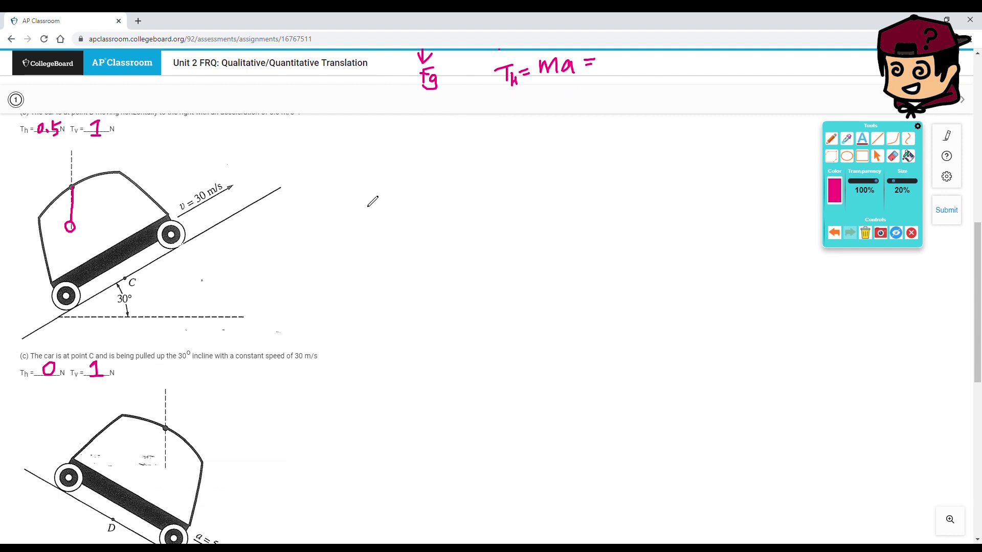
# Draw a ball for a force sketch and the forward-angled string in part (d)'s car.
pyautogui.scroll(-4, 378, 199)
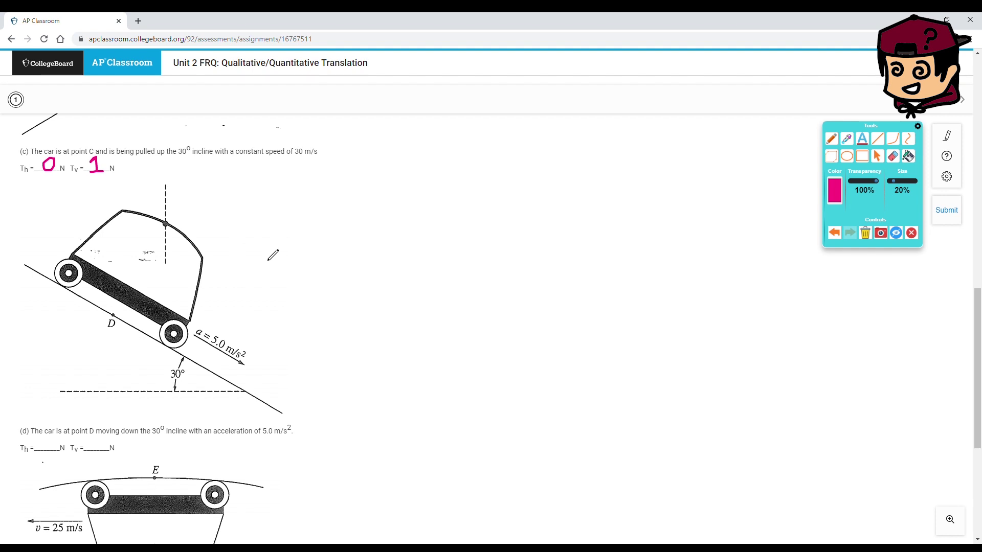
pyautogui.moveTo(305, 245); pyautogui.dragTo(299, 258)
pyautogui.moveTo(165, 223)
pyautogui.mouseDown()
pyautogui.moveTo(120, 252)
pyautogui.moveTo(137, 249)
pyautogui.mouseUp()
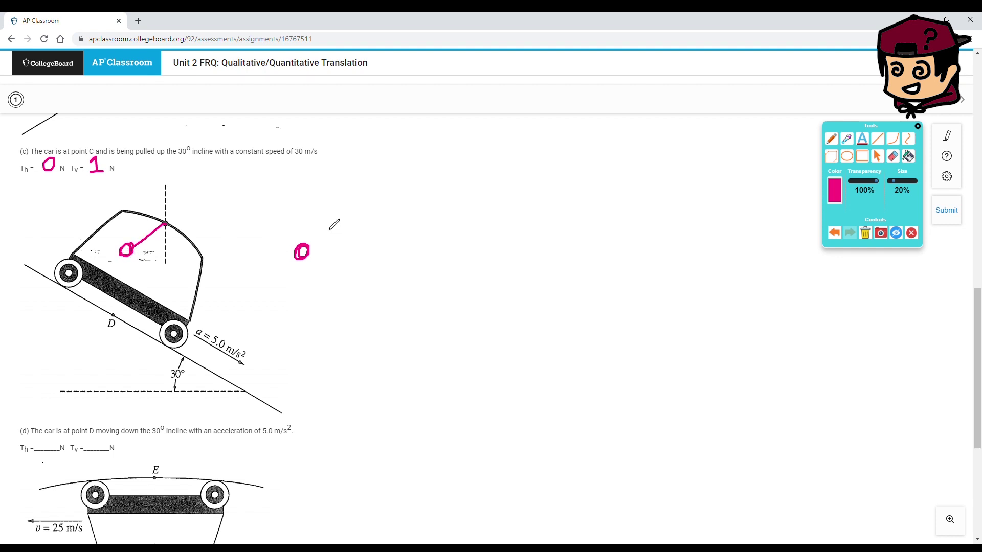
# Add T, Fg, TH-labelled and upward Tv arrows to the ball, plus a diagonal tension arrow.
pyautogui.moveTo(307, 245)
pyautogui.mouseDown()
pyautogui.moveTo(343, 187)
pyautogui.moveTo(342, 197)
pyautogui.moveTo(314, 201)
pyautogui.moveTo(307, 218)
pyautogui.mouseUp()
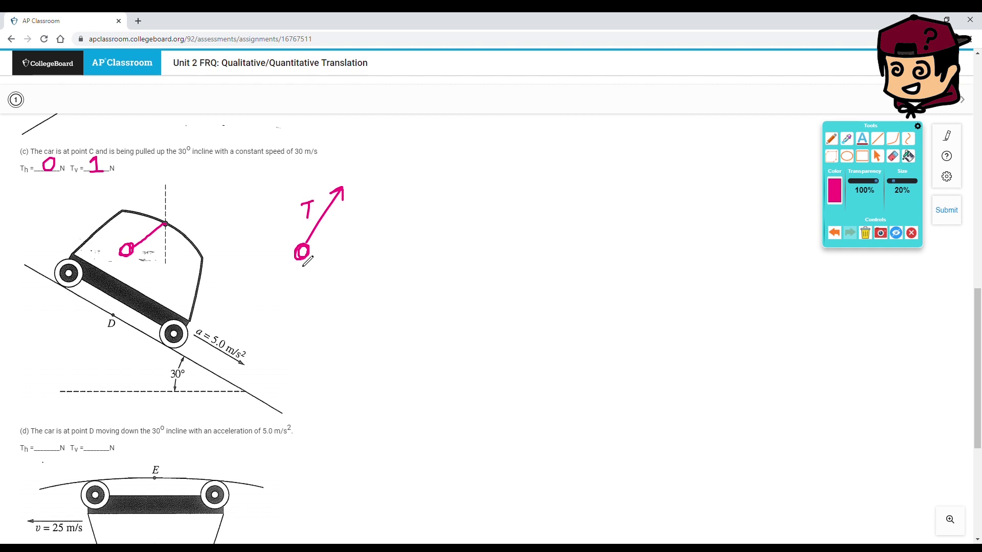
pyautogui.moveTo(302, 262)
pyautogui.mouseDown()
pyautogui.moveTo(302, 309)
pyautogui.moveTo(312, 298)
pyautogui.moveTo(298, 328)
pyautogui.moveTo(314, 327)
pyautogui.moveTo(308, 339)
pyautogui.mouseUp()
pyautogui.click(298, 317)
pyautogui.moveTo(311, 253)
pyautogui.mouseDown()
pyautogui.moveTo(356, 247)
pyautogui.moveTo(343, 260)
pyautogui.moveTo(341, 279)
pyautogui.moveTo(352, 275)
pyautogui.mouseUp()
pyautogui.moveTo(351, 268); pyautogui.dragTo(352, 282)
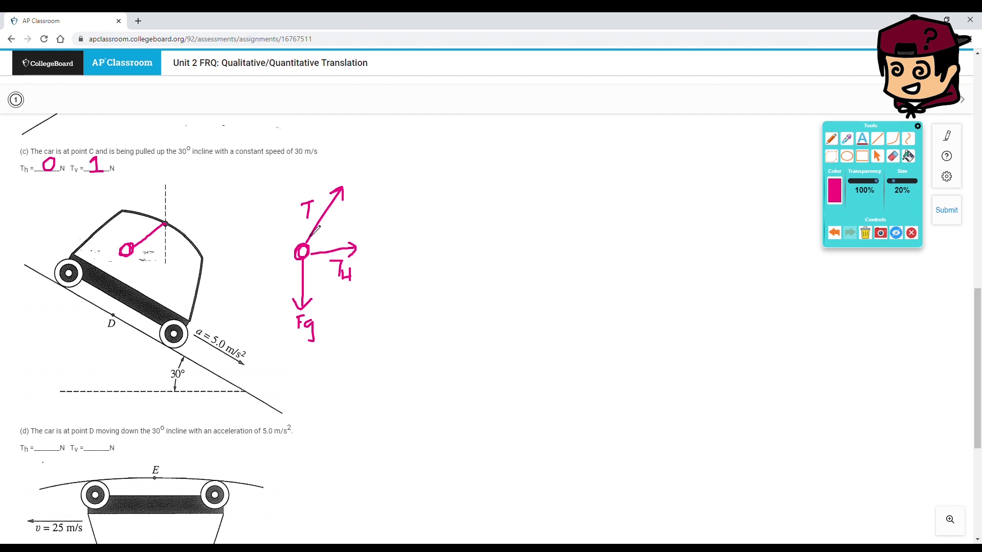
pyautogui.moveTo(301, 247)
pyautogui.mouseDown()
pyautogui.moveTo(299, 180)
pyautogui.moveTo(283, 223)
pyautogui.moveTo(298, 210)
pyautogui.mouseUp()
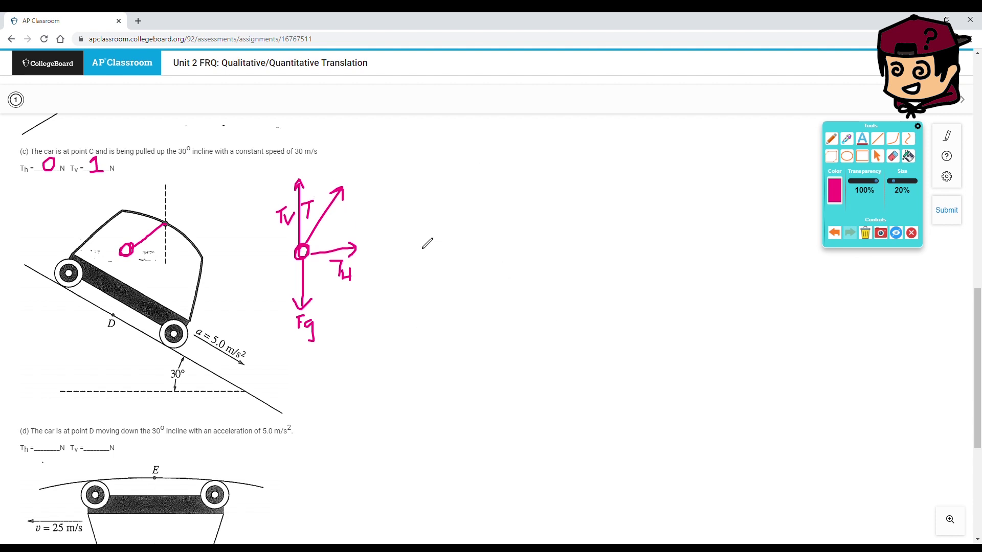
pyautogui.moveTo(406, 249)
pyautogui.mouseDown()
pyautogui.moveTo(464, 175)
pyautogui.moveTo(462, 188)
pyautogui.moveTo(422, 206)
pyautogui.mouseUp()
# Complete the triangle with a vertical side labelled Fg and mark angle θ.
pyautogui.moveTo(464, 180); pyautogui.dragTo(466, 255)
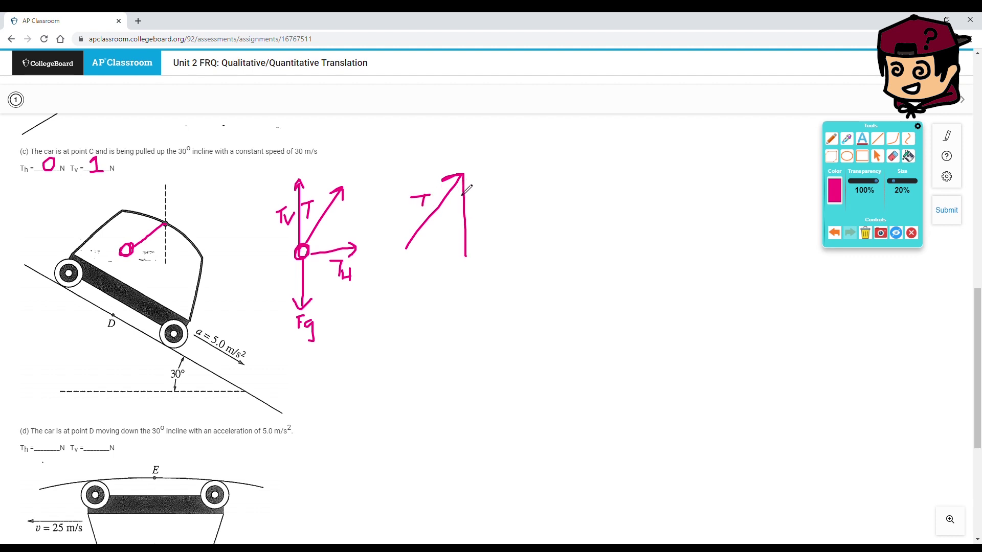
pyautogui.moveTo(477, 208); pyautogui.dragTo(476, 221)
pyautogui.moveTo(476, 208)
pyautogui.mouseDown()
pyautogui.moveTo(486, 208)
pyautogui.moveTo(466, 258)
pyautogui.moveTo(473, 245)
pyautogui.mouseUp()
pyautogui.moveTo(454, 193)
pyautogui.mouseDown()
pyautogui.moveTo(465, 195)
pyautogui.moveTo(458, 202)
pyautogui.mouseUp()
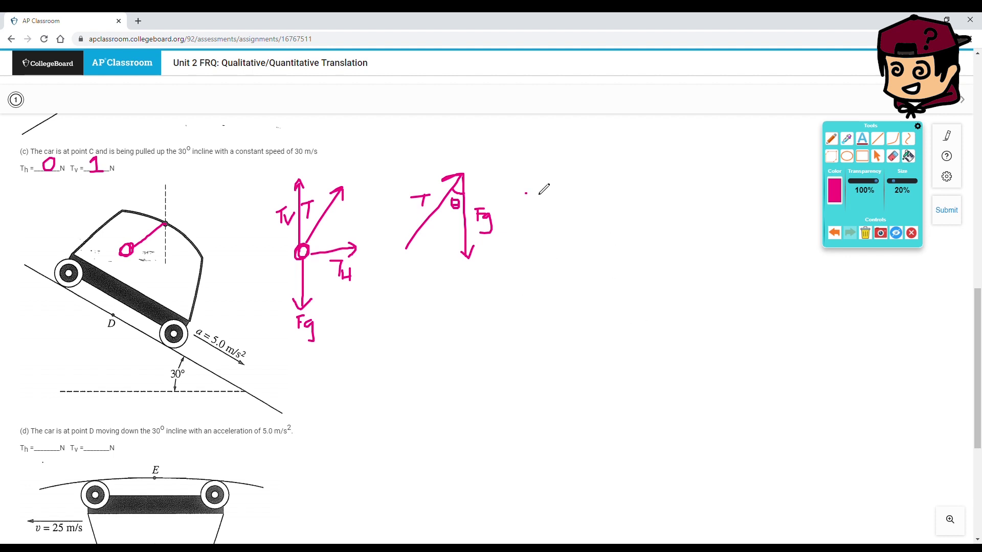
# Write the equation T = mg cos(θ) beside the triangle.
pyautogui.moveTo(525, 193); pyautogui.dragTo(539, 192)
pyautogui.moveTo(535, 193)
pyautogui.mouseDown()
pyautogui.moveTo(534, 214)
pyautogui.moveTo(553, 203)
pyautogui.mouseUp()
pyautogui.moveTo(567, 209)
pyautogui.mouseDown()
pyautogui.moveTo(568, 197)
pyautogui.moveTo(576, 211)
pyautogui.moveTo(599, 202)
pyautogui.moveTo(588, 228)
pyautogui.mouseUp()
pyautogui.moveTo(611, 184); pyautogui.dragTo(610, 188)
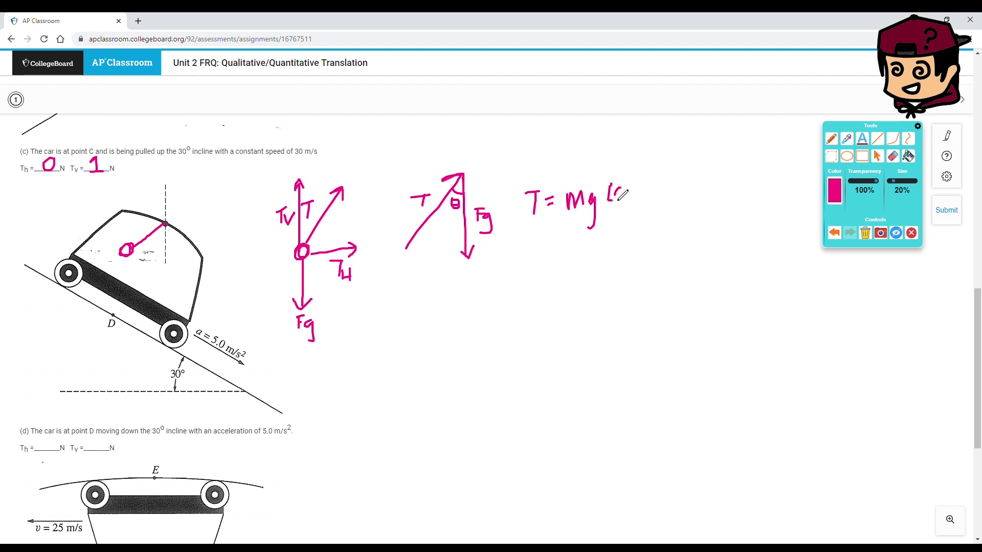
pyautogui.moveTo(622, 197)
pyautogui.mouseDown()
pyautogui.moveTo(658, 198)
pyautogui.moveTo(651, 191)
pyautogui.moveTo(667, 174)
pyautogui.moveTo(665, 207)
pyautogui.mouseUp()
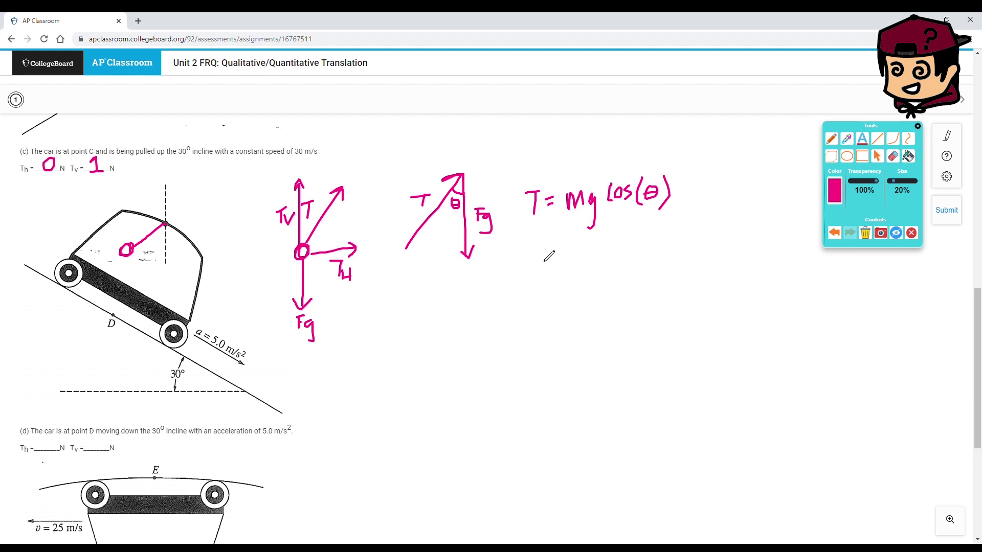
# Write T = 0.86… below the equation and draw a new tension arrow for a component triangle.
pyautogui.click(517, 250)
pyautogui.moveTo(518, 250); pyautogui.dragTo(535, 249)
pyautogui.moveTo(524, 250)
pyautogui.mouseDown()
pyautogui.moveTo(522, 275)
pyautogui.moveTo(543, 256)
pyautogui.moveTo(579, 255)
pyautogui.moveTo(586, 245)
pyautogui.moveTo(597, 259)
pyautogui.moveTo(628, 260)
pyautogui.mouseUp()
pyautogui.click(569, 262)
pyautogui.moveTo(634, 259); pyautogui.dragTo(667, 259)
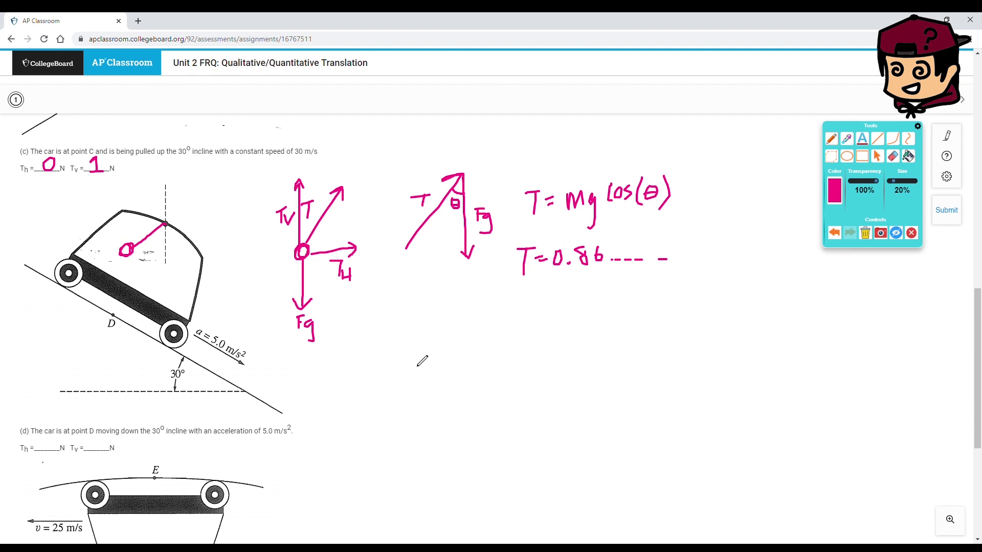
pyautogui.moveTo(415, 365); pyautogui.dragTo(486, 310)
# Label the arrow T, form the triangle with sides Tv and TH, and mark angle θ.
pyautogui.moveTo(431, 324)
pyautogui.mouseDown()
pyautogui.moveTo(482, 361)
pyautogui.moveTo(505, 326)
pyautogui.mouseUp()
pyautogui.moveTo(501, 330)
pyautogui.mouseDown()
pyautogui.moveTo(501, 347)
pyautogui.moveTo(513, 333)
pyautogui.mouseUp()
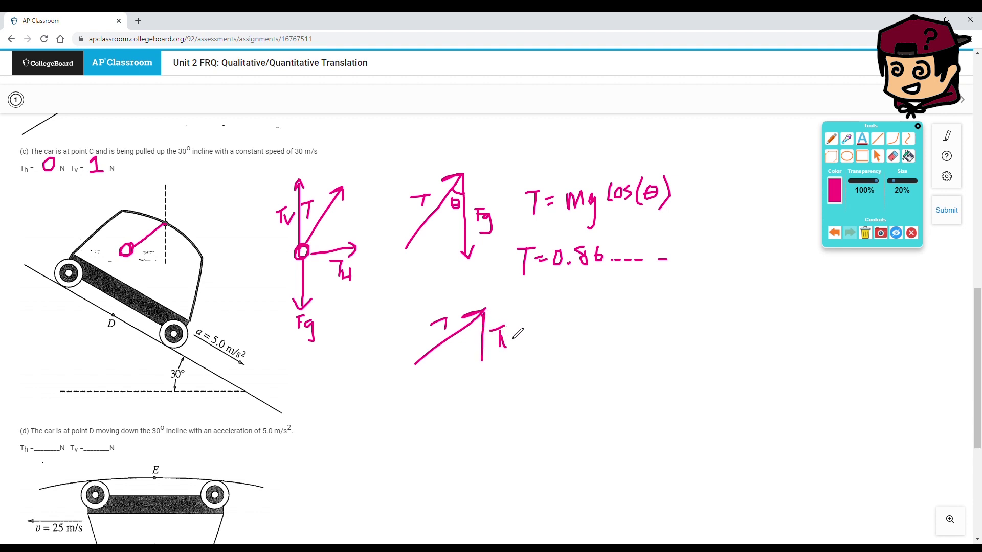
pyautogui.moveTo(413, 371)
pyautogui.mouseDown()
pyautogui.moveTo(482, 360)
pyautogui.moveTo(443, 375)
pyautogui.moveTo(440, 392)
pyautogui.mouseUp()
pyautogui.moveTo(449, 382)
pyautogui.mouseDown()
pyautogui.moveTo(449, 395)
pyautogui.moveTo(458, 387)
pyautogui.mouseUp()
pyautogui.moveTo(459, 382); pyautogui.dragTo(458, 397)
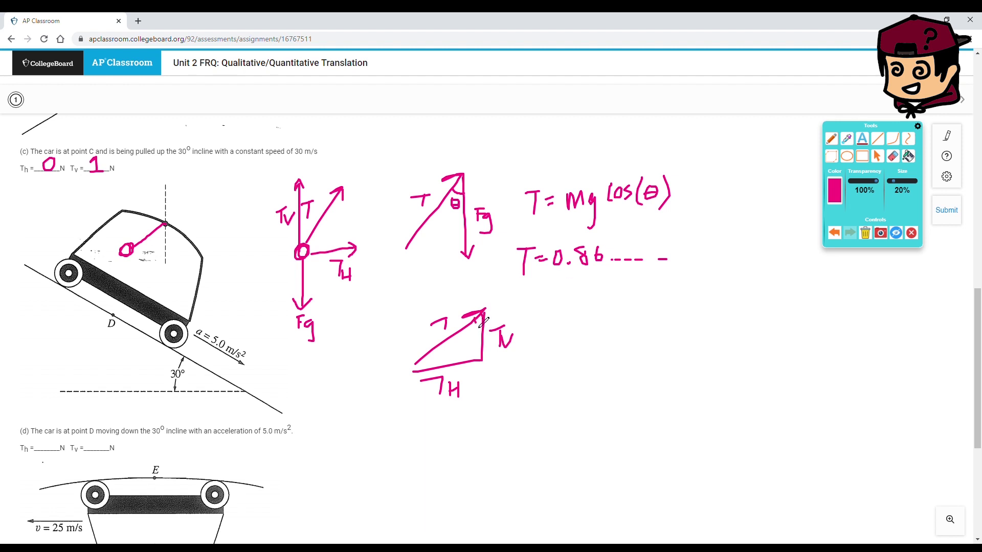
pyautogui.moveTo(475, 317); pyautogui.dragTo(474, 335)
# Extend the triangle's corner, dash a baseline under the upper triangle, and undo a stray arrowhead.
pyautogui.moveTo(421, 364)
pyautogui.mouseDown()
pyautogui.moveTo(409, 373)
pyautogui.moveTo(423, 375)
pyautogui.mouseUp()
pyautogui.moveTo(403, 254); pyautogui.dragTo(414, 254)
pyautogui.moveTo(422, 254); pyautogui.dragTo(427, 253)
pyautogui.moveTo(431, 253); pyautogui.dragTo(434, 253)
pyautogui.moveTo(440, 253); pyautogui.dragTo(445, 253)
pyautogui.moveTo(452, 253); pyautogui.dragTo(458, 252)
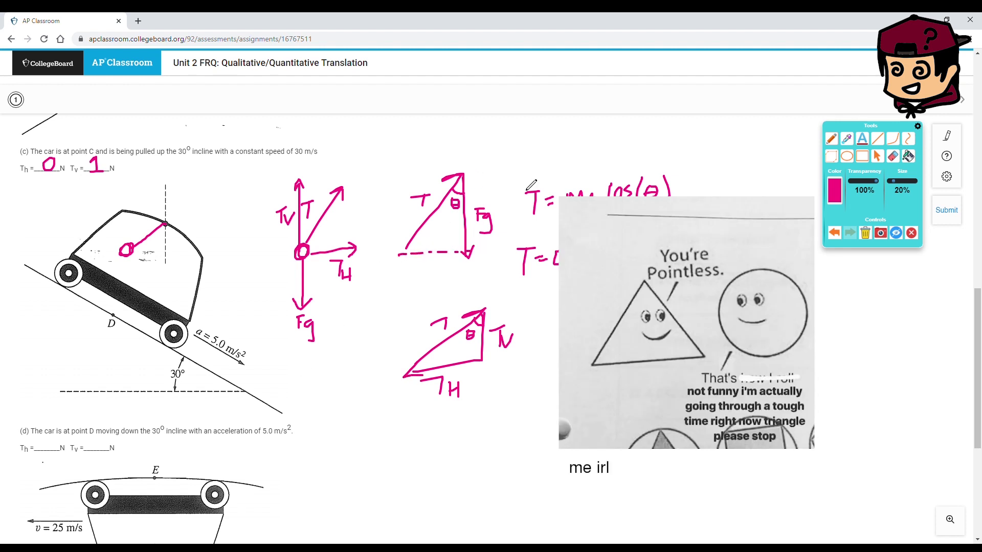
pyautogui.moveTo(460, 211); pyautogui.dragTo(469, 212)
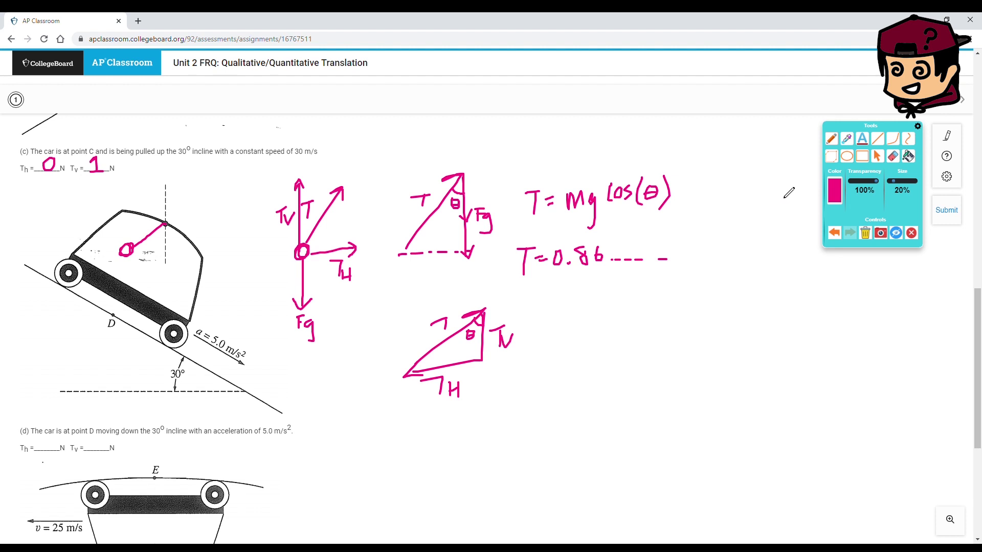
pyautogui.click(835, 234)
# Write Tv = T cos(θ) and TH = T sin(θ) beside the triangle.
pyautogui.moveTo(537, 310)
pyautogui.mouseDown()
pyautogui.moveTo(559, 308)
pyautogui.moveTo(552, 327)
pyautogui.mouseUp()
pyautogui.moveTo(557, 316)
pyautogui.mouseDown()
pyautogui.moveTo(563, 328)
pyautogui.moveTo(566, 315)
pyautogui.moveTo(599, 317)
pyautogui.moveTo(637, 302)
pyautogui.mouseUp()
pyautogui.moveTo(629, 305)
pyautogui.mouseDown()
pyautogui.moveTo(630, 321)
pyautogui.moveTo(653, 308)
pyautogui.moveTo(654, 319)
pyautogui.mouseUp()
pyautogui.moveTo(665, 308); pyautogui.dragTo(665, 308)
pyautogui.moveTo(678, 305)
pyautogui.mouseDown()
pyautogui.moveTo(682, 319)
pyautogui.moveTo(700, 305)
pyautogui.mouseUp()
pyautogui.moveTo(693, 310)
pyautogui.mouseDown()
pyautogui.moveTo(708, 303)
pyautogui.moveTo(707, 322)
pyautogui.mouseUp()
pyautogui.moveTo(547, 353)
pyautogui.mouseDown()
pyautogui.moveTo(580, 348)
pyautogui.moveTo(564, 372)
pyautogui.moveTo(575, 366)
pyautogui.mouseUp()
pyautogui.moveTo(576, 362); pyautogui.dragTo(577, 377)
pyautogui.moveTo(598, 352)
pyautogui.mouseDown()
pyautogui.moveTo(608, 360)
pyautogui.moveTo(645, 346)
pyautogui.moveTo(637, 369)
pyautogui.moveTo(651, 370)
pyautogui.moveTo(667, 350)
pyautogui.moveTo(665, 370)
pyautogui.mouseUp()
pyautogui.moveTo(672, 358)
pyautogui.mouseDown()
pyautogui.moveTo(690, 380)
pyautogui.moveTo(712, 360)
pyautogui.moveTo(729, 384)
pyautogui.mouseUp()
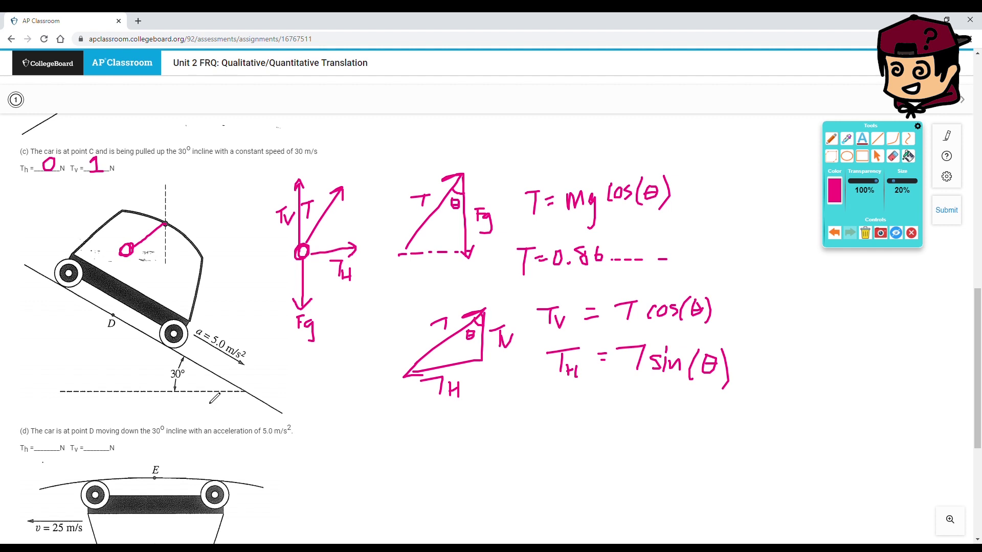
# Enter 0.43 N as part (d)'s Th answer and 0.75 N as its Tv answer.
pyautogui.moveTo(32, 454)
pyautogui.mouseDown()
pyautogui.moveTo(26, 462)
pyautogui.moveTo(33, 454)
pyautogui.moveTo(58, 463)
pyautogui.moveTo(53, 470)
pyautogui.mouseUp()
pyautogui.click(34, 466)
pyautogui.moveTo(90, 457)
pyautogui.mouseDown()
pyautogui.moveTo(124, 462)
pyautogui.moveTo(75, 457)
pyautogui.mouseUp()
pyautogui.moveTo(135, 466); pyautogui.dragTo(148, 449)
# Clear all pink ink from the page, then circle the part (e) loop car's bottom point.
pyautogui.scroll(-5, 596, 385)
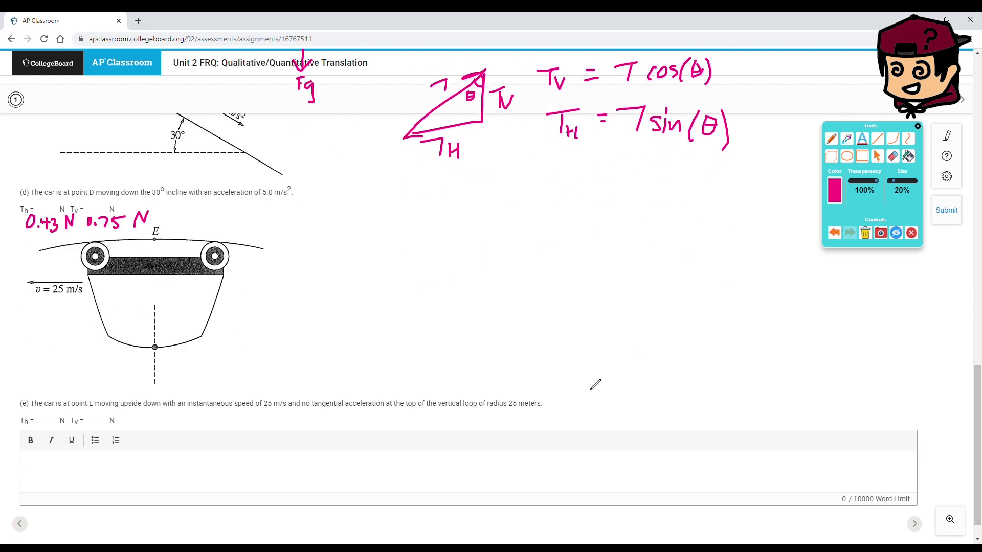
pyautogui.scroll(-1, 596, 385)
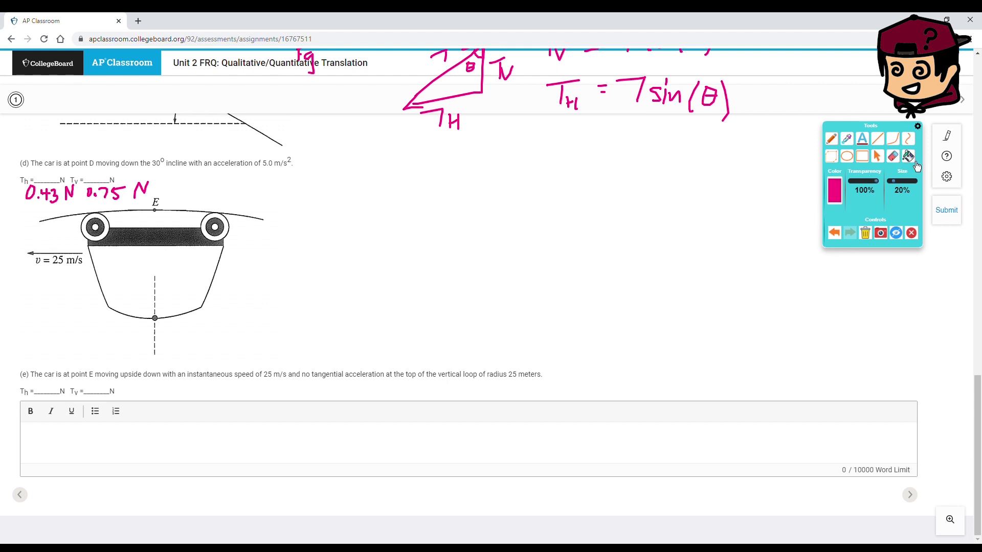
pyautogui.click(872, 238)
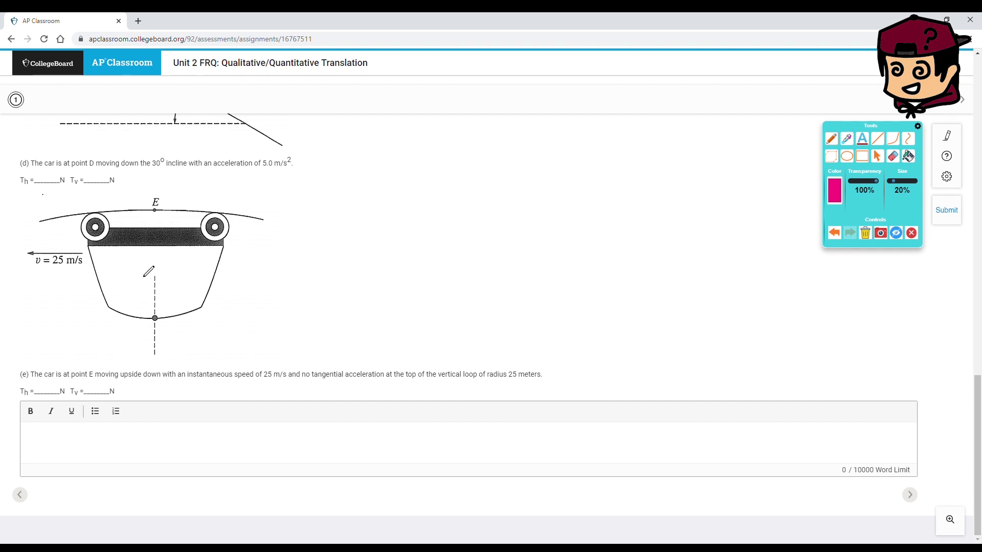
pyautogui.moveTo(155, 318); pyautogui.dragTo(152, 313)
# Replace the stray circle with a string and ball hanging from the car, enter Th = 0, begin Fc = mv²/r.
pyautogui.click(835, 233)
pyautogui.moveTo(155, 319)
pyautogui.mouseDown()
pyautogui.moveTo(150, 270)
pyautogui.moveTo(162, 271)
pyautogui.moveTo(159, 317)
pyautogui.moveTo(157, 277)
pyautogui.mouseUp()
pyautogui.moveTo(51, 381); pyautogui.dragTo(49, 380)
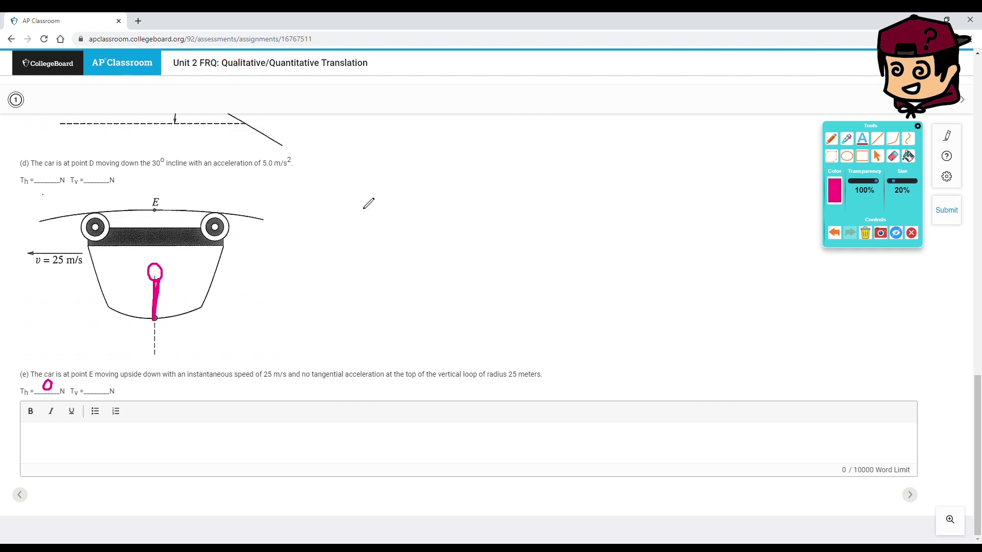
pyautogui.moveTo(349, 204)
pyautogui.mouseDown()
pyautogui.moveTo(358, 222)
pyautogui.moveTo(367, 208)
pyautogui.mouseUp()
pyautogui.moveTo(367, 215)
pyautogui.mouseDown()
pyautogui.moveTo(423, 196)
pyautogui.moveTo(425, 212)
pyautogui.moveTo(400, 229)
pyautogui.moveTo(410, 221)
pyautogui.mouseUp()
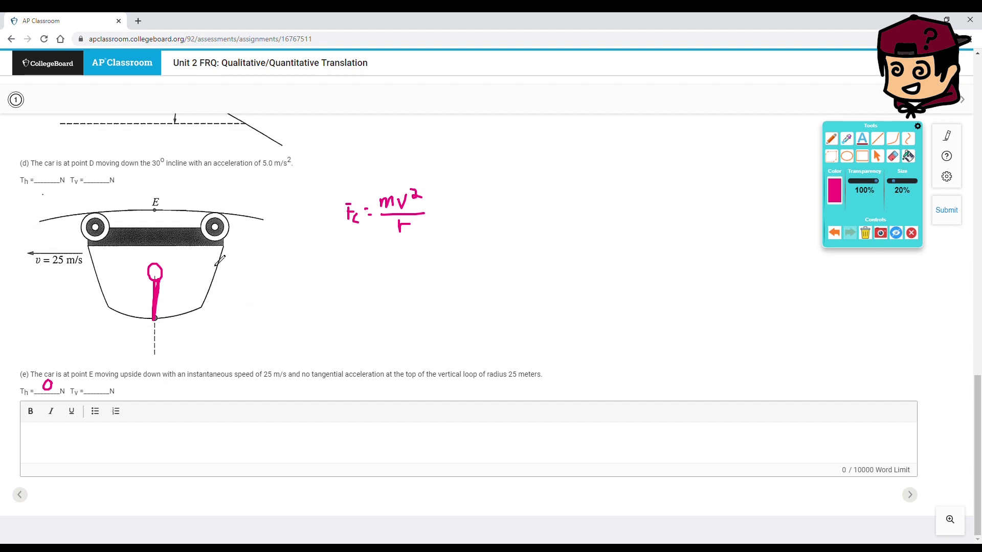
# Draw the ball with downward mg and T arrows and extend the equation to Fc = mv²/r = mg + T.
pyautogui.moveTo(319, 257)
pyautogui.mouseDown()
pyautogui.moveTo(316, 272)
pyautogui.moveTo(320, 259)
pyautogui.mouseUp()
pyautogui.moveTo(311, 273)
pyautogui.mouseDown()
pyautogui.moveTo(300, 331)
pyautogui.moveTo(312, 327)
pyautogui.moveTo(308, 346)
pyautogui.mouseUp()
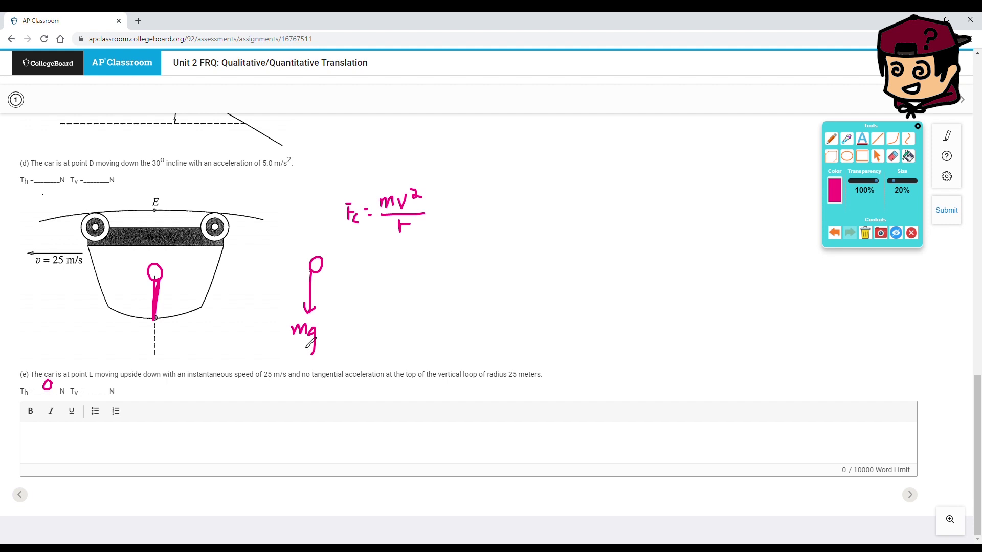
pyautogui.moveTo(322, 264)
pyautogui.mouseDown()
pyautogui.moveTo(323, 298)
pyautogui.moveTo(340, 277)
pyautogui.mouseUp()
pyautogui.moveTo(338, 277); pyautogui.dragTo(335, 297)
pyautogui.moveTo(438, 209); pyautogui.dragTo(446, 207)
pyautogui.moveTo(436, 214)
pyautogui.mouseDown()
pyautogui.moveTo(462, 219)
pyautogui.moveTo(470, 203)
pyautogui.mouseUp()
pyautogui.moveTo(467, 211)
pyautogui.mouseDown()
pyautogui.moveTo(475, 202)
pyautogui.moveTo(487, 221)
pyautogui.moveTo(475, 237)
pyautogui.mouseUp()
pyautogui.moveTo(505, 200)
pyautogui.mouseDown()
pyautogui.moveTo(504, 211)
pyautogui.moveTo(537, 195)
pyautogui.moveTo(526, 220)
pyautogui.mouseUp()
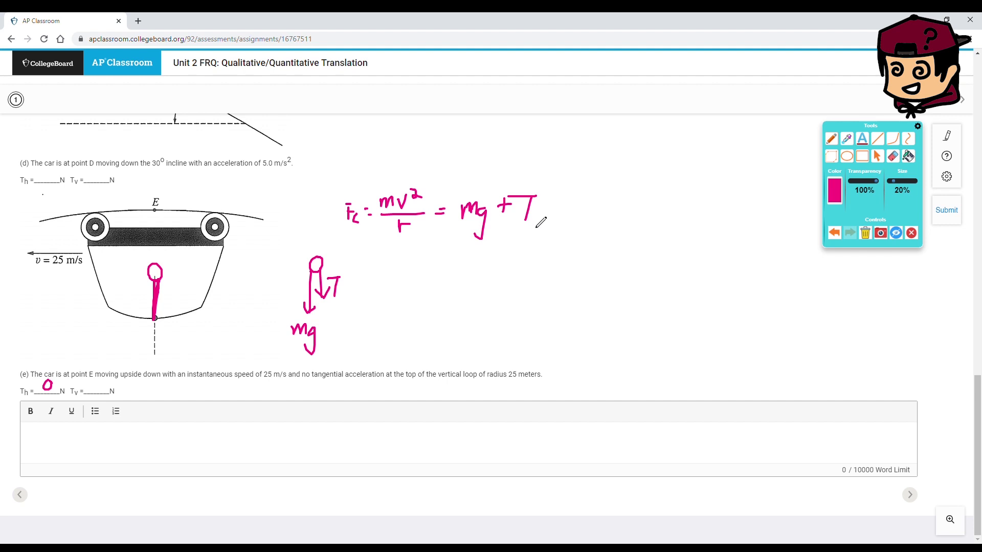
# Solve for tension below the equation: T = -mg + Fc.
pyautogui.moveTo(420, 270)
pyautogui.mouseDown()
pyautogui.moveTo(438, 268)
pyautogui.moveTo(434, 288)
pyautogui.mouseUp()
pyautogui.moveTo(452, 272); pyautogui.dragTo(464, 279)
pyautogui.moveTo(484, 279)
pyautogui.mouseDown()
pyautogui.moveTo(491, 263)
pyautogui.moveTo(500, 278)
pyautogui.moveTo(511, 274)
pyautogui.moveTo(501, 291)
pyautogui.moveTo(481, 273)
pyautogui.moveTo(533, 280)
pyautogui.moveTo(545, 270)
pyautogui.moveTo(549, 286)
pyautogui.moveTo(562, 255)
pyautogui.moveTo(561, 288)
pyautogui.mouseUp()
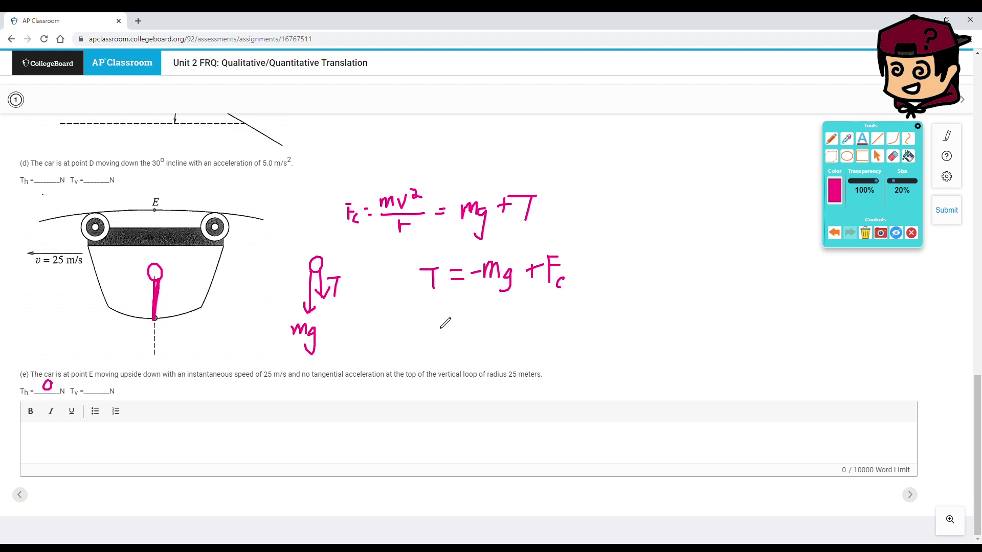
# Write 1.5 in part (e)'s Tv blank and link the final T result to it.
pyautogui.moveTo(434, 326); pyautogui.dragTo(460, 323)
pyautogui.moveTo(90, 380)
pyautogui.mouseDown()
pyautogui.moveTo(88, 393)
pyautogui.moveTo(109, 379)
pyautogui.mouseUp()
pyautogui.click(95, 389)
pyautogui.moveTo(448, 325)
pyautogui.mouseDown()
pyautogui.moveTo(450, 342)
pyautogui.moveTo(469, 332)
pyautogui.mouseUp()
pyautogui.moveTo(463, 341)
pyautogui.mouseDown()
pyautogui.moveTo(502, 353)
pyautogui.moveTo(244, 402)
pyautogui.moveTo(177, 395)
pyautogui.moveTo(183, 405)
pyautogui.mouseUp()
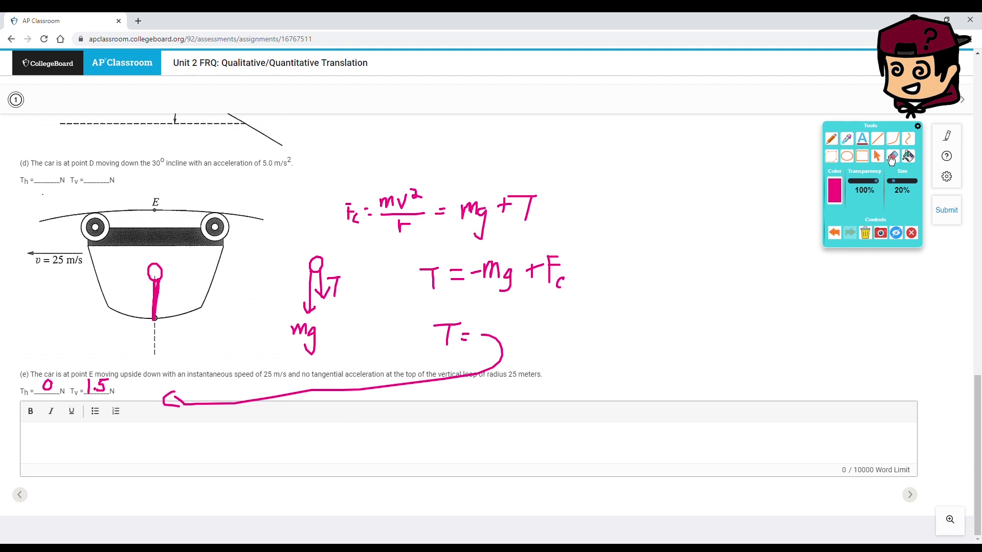
pyautogui.scroll(1, 626, 339)
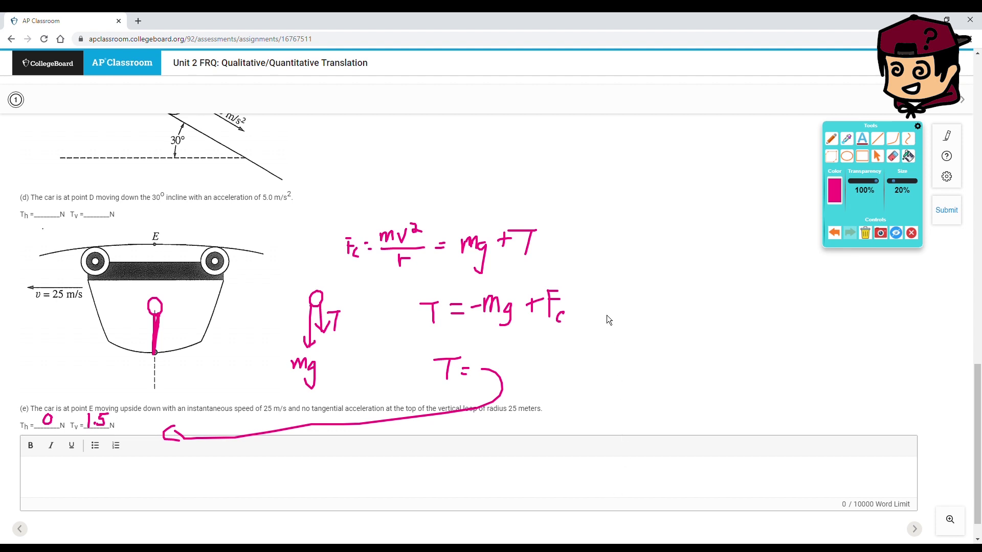
# Scroll back to the top of Question 1 and its roller coaster track diagram.
pyautogui.scroll(10, 607, 315)
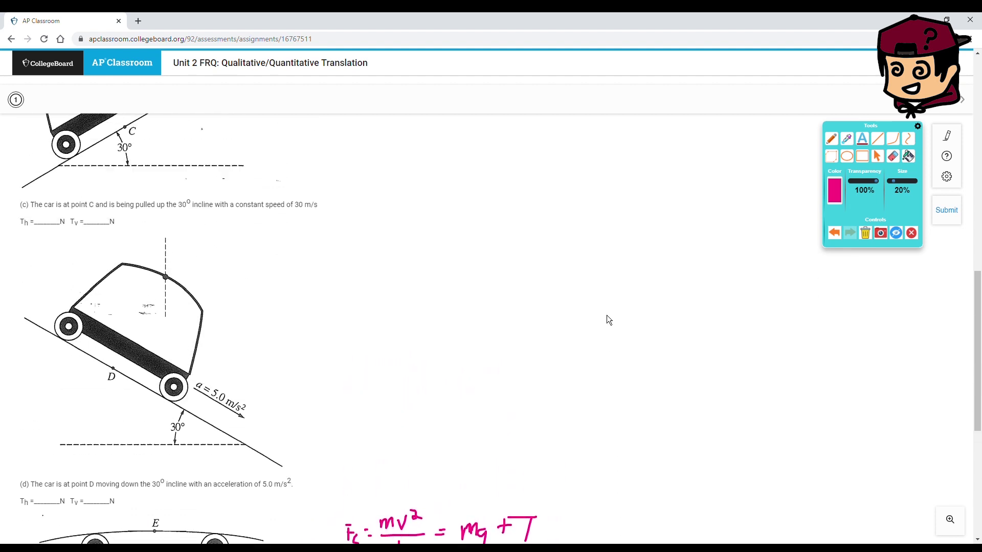
pyautogui.scroll(10, 608, 316)
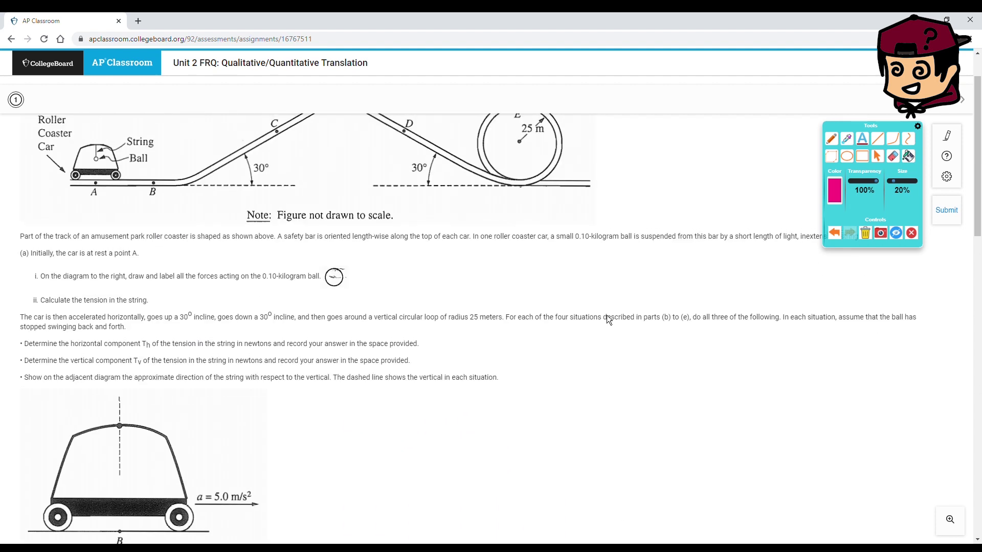